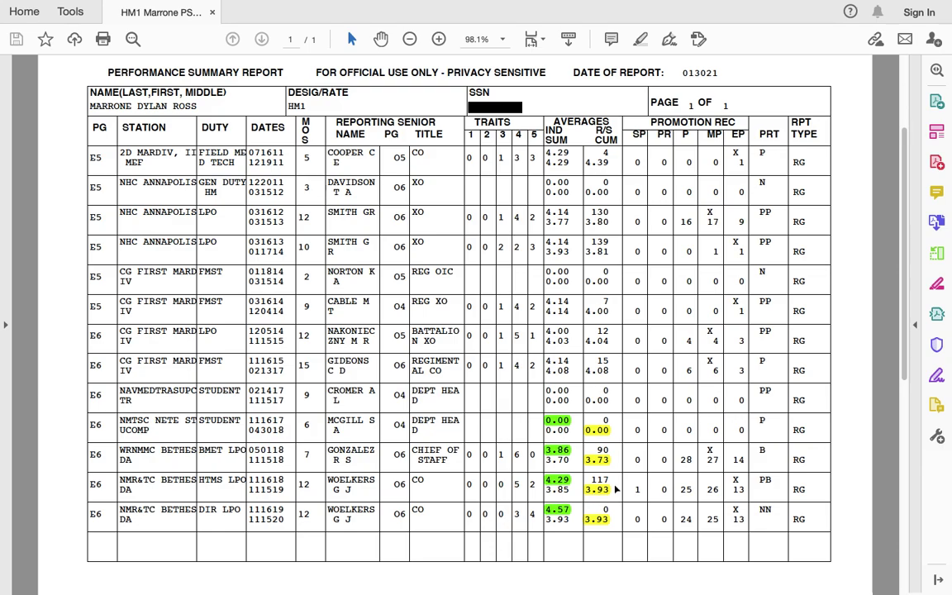
Switch from the Acrobat PSR report to the RSCA PMA Calculator spreadsheet
{"action": "key", "text": "ctrl+Right"}
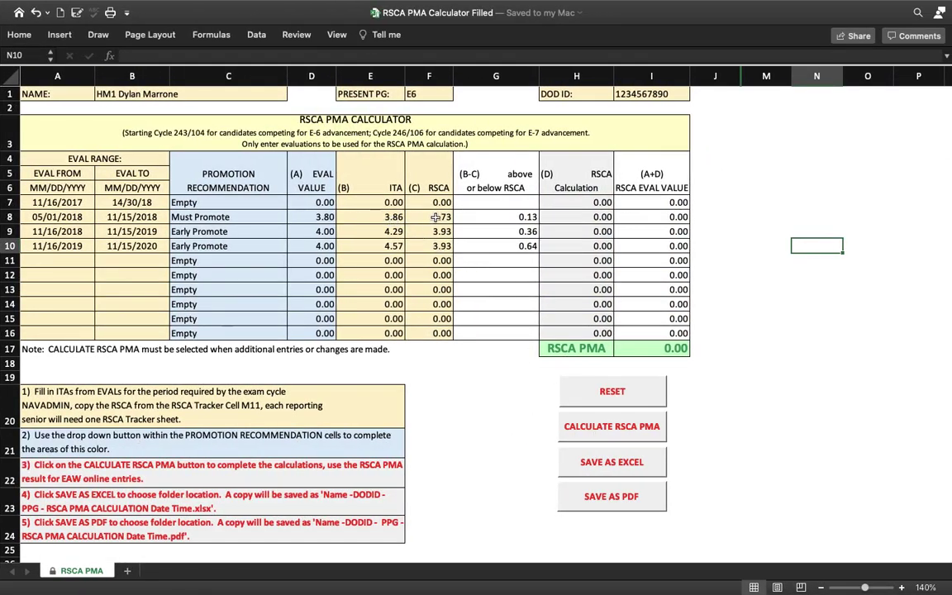
Check the RSCA in cell F8, then calculate the RSCA PMA, yielding 4.47
{"action": "left_click", "coordinate": [438, 216]}
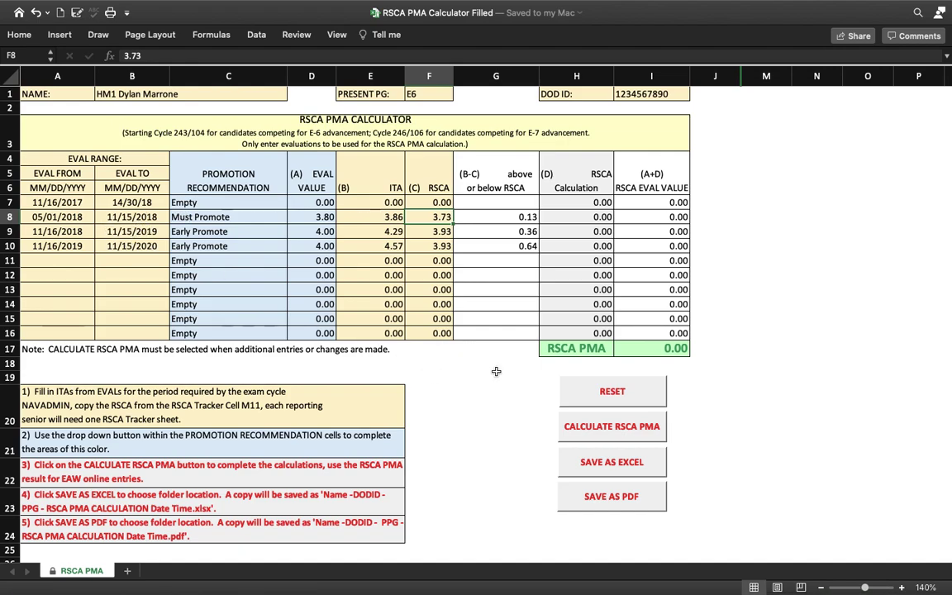
{"action": "left_click", "coordinate": [607, 430]}
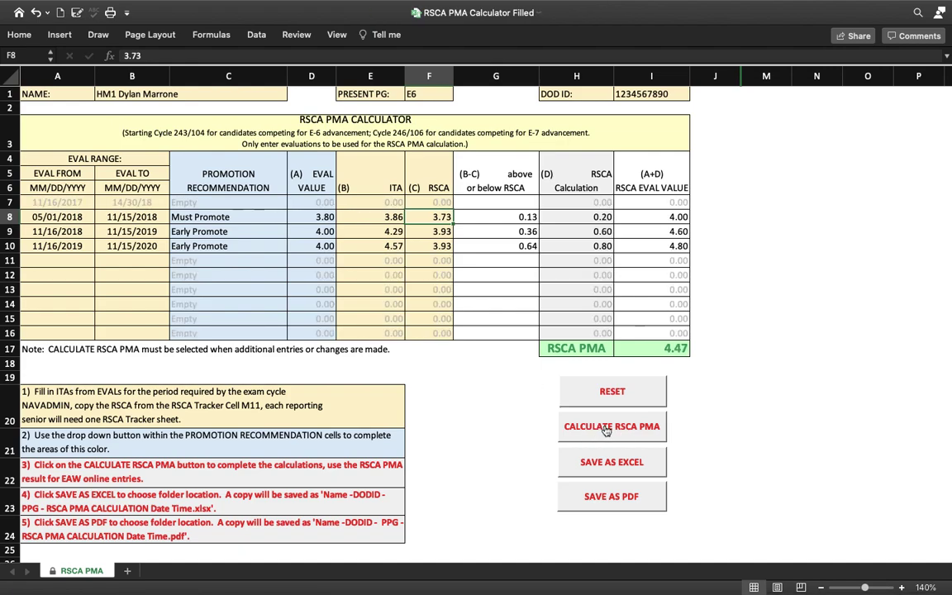